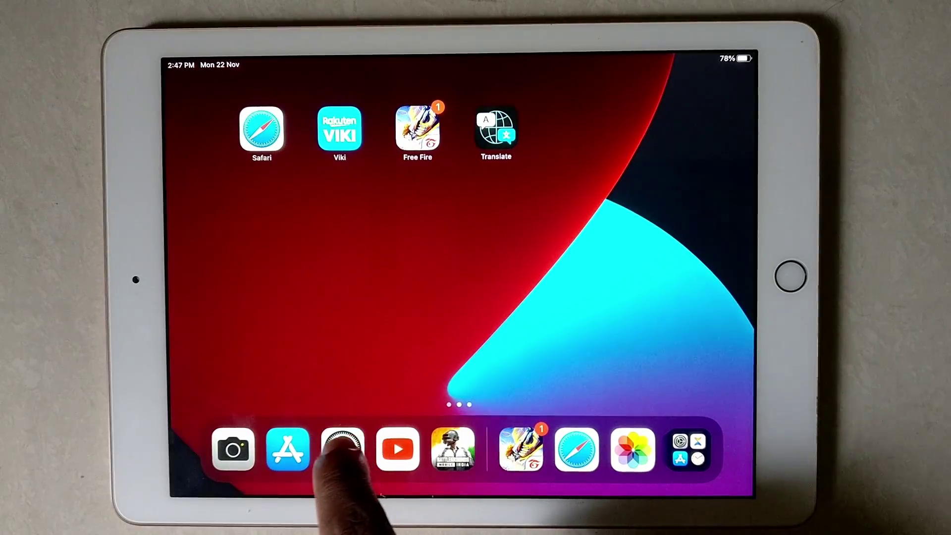
- Launch Settings from the dock and go to the Sounds page
left_click(338, 450)
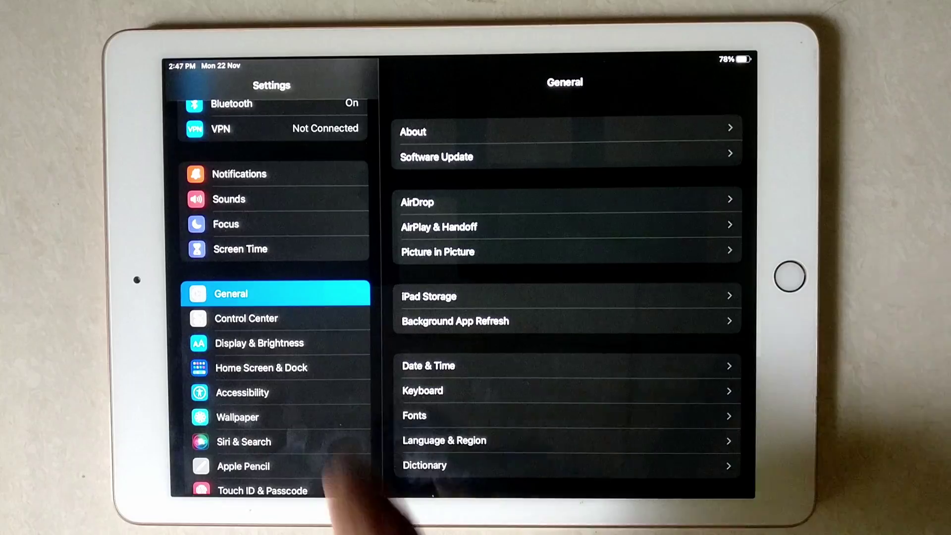
scroll(275, 334, "up", 5)
scroll(282, 356, "up", 3)
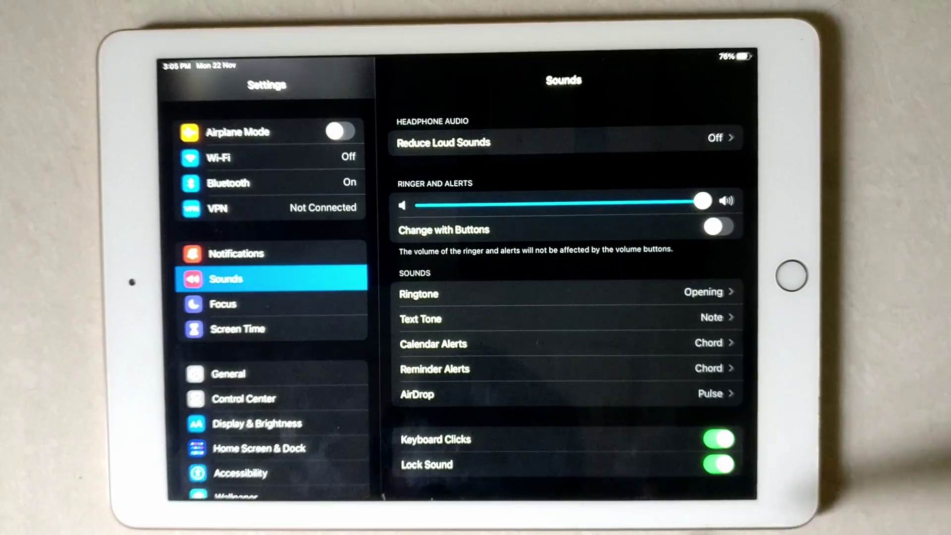
- Change the Text Tone from Note to None, then return to Sounds
left_click(692, 315)
left_click(565, 141)
left_click(405, 84)
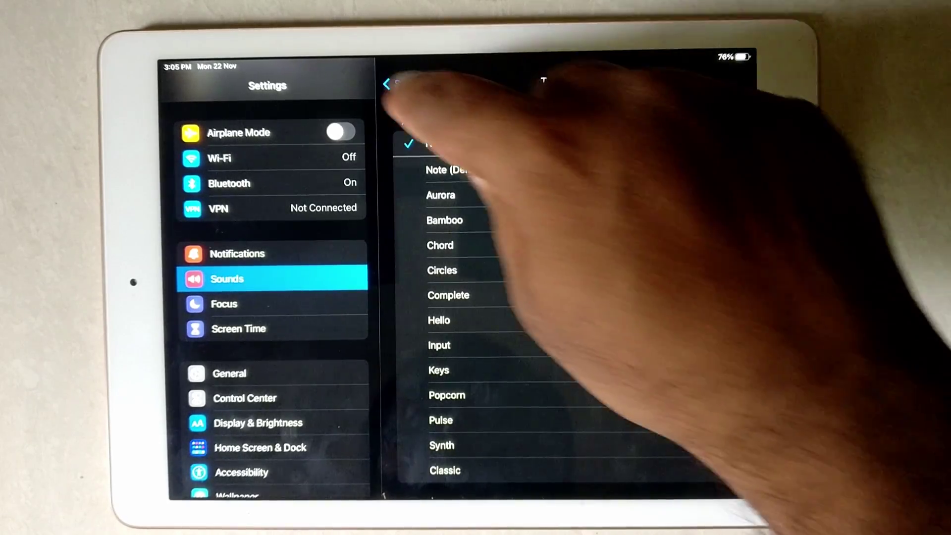